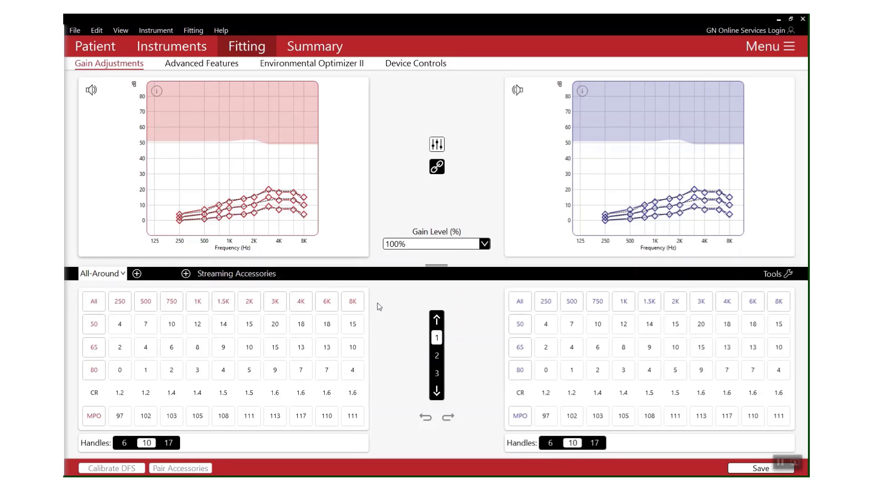
# Step: In the Acceptance Manager, set the starting gain for "Too loud for the patient" to 80%
pyautogui.click(779, 47)
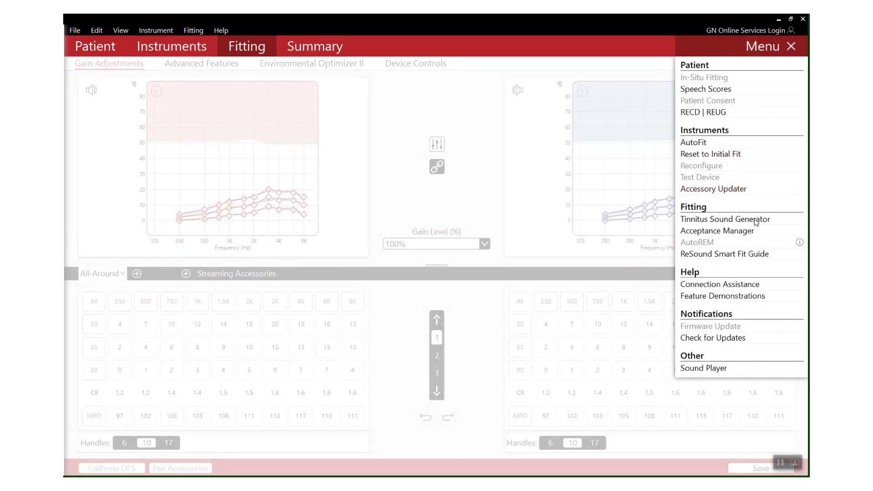
pyautogui.click(753, 236)
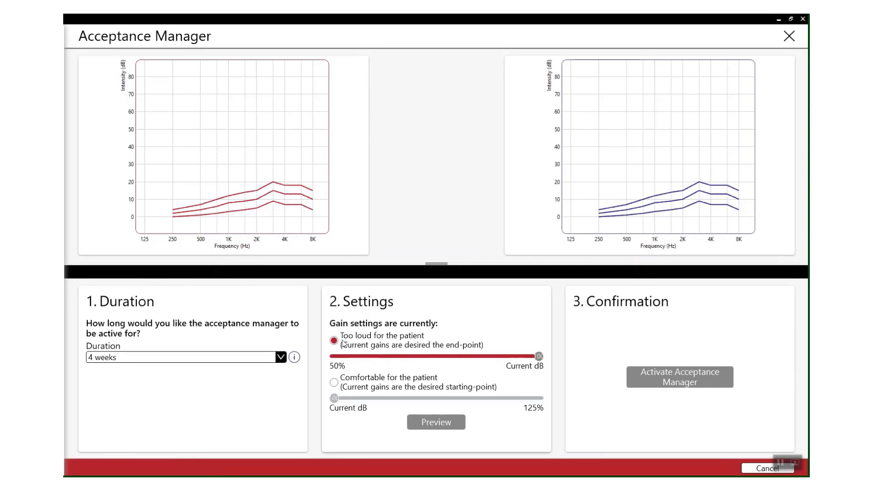
pyautogui.click(452, 357)
pyautogui.moveTo(454, 358); pyautogui.dragTo(459, 360)
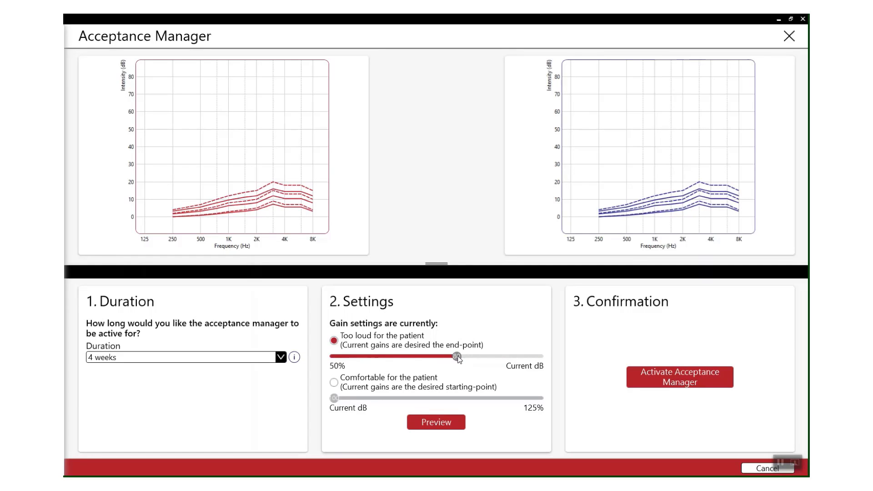
# Step: Choose a duration of 4 weeks and activate the Acceptance Manager
pyautogui.click(281, 358)
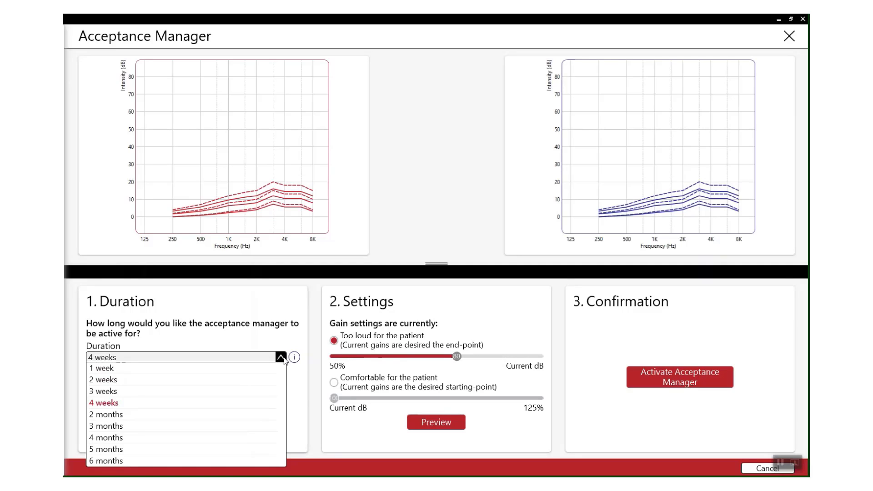
pyautogui.click(169, 404)
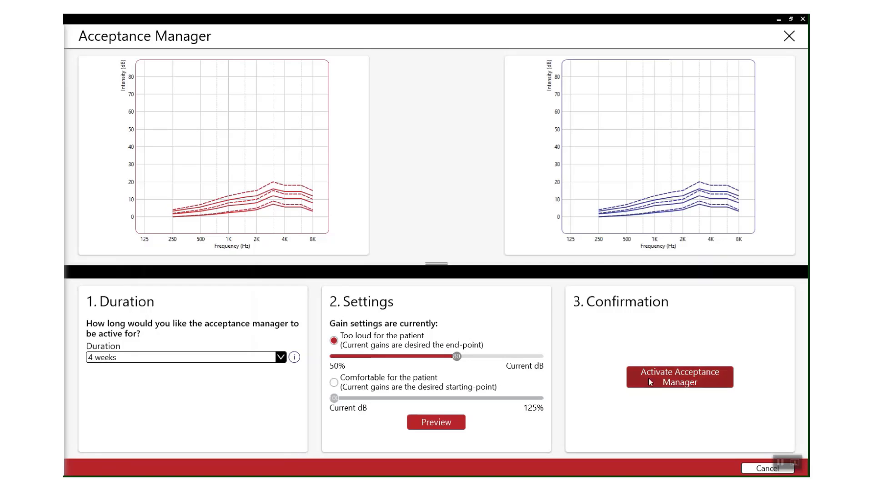
pyautogui.click(683, 380)
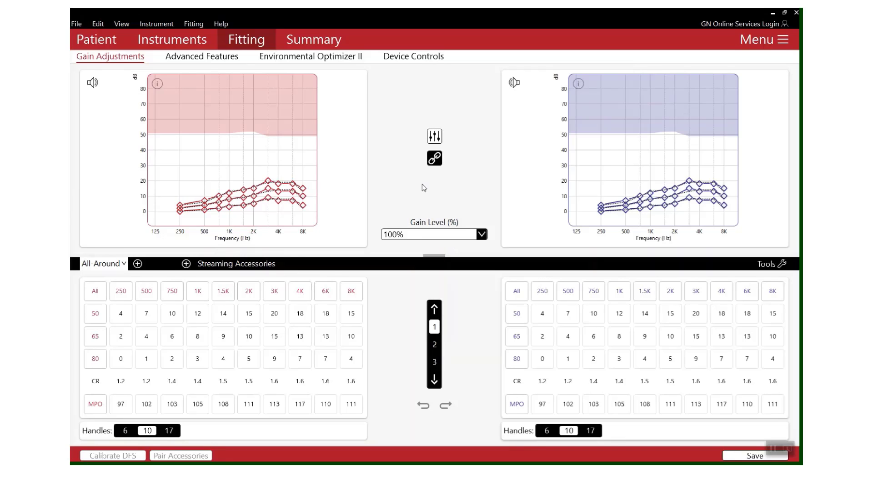
# Step: In the ReSound Smart Fit Guide, apply the Environmental Optimizer II decrease for the Loudness problem "Speech is too loud" to both ears
pyautogui.click(798, 48)
pyautogui.click(733, 243)
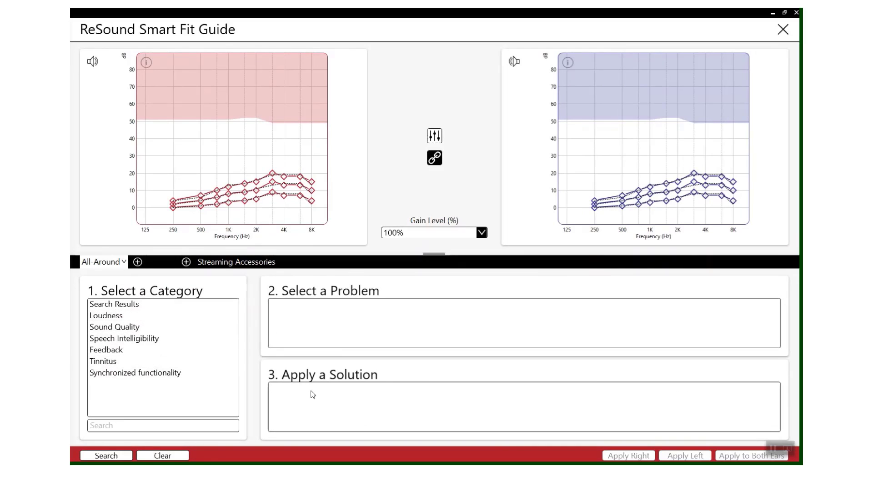
pyautogui.click(204, 318)
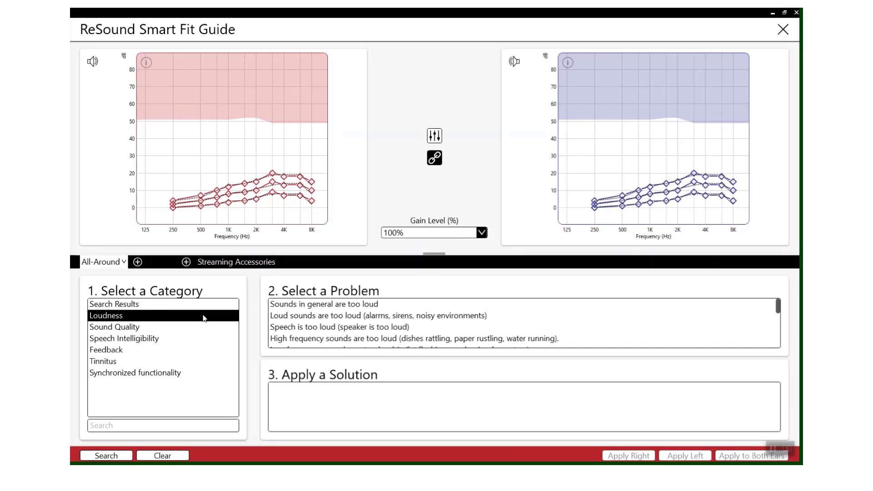
pyautogui.click(324, 328)
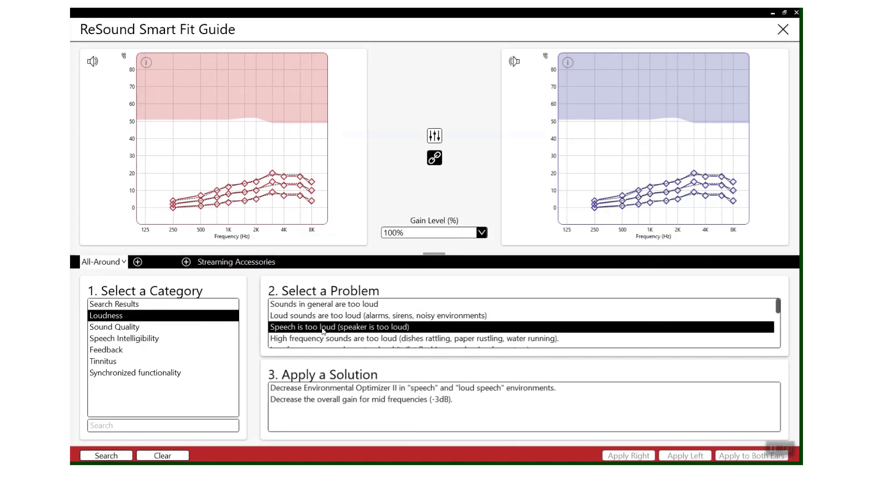
pyautogui.click(385, 392)
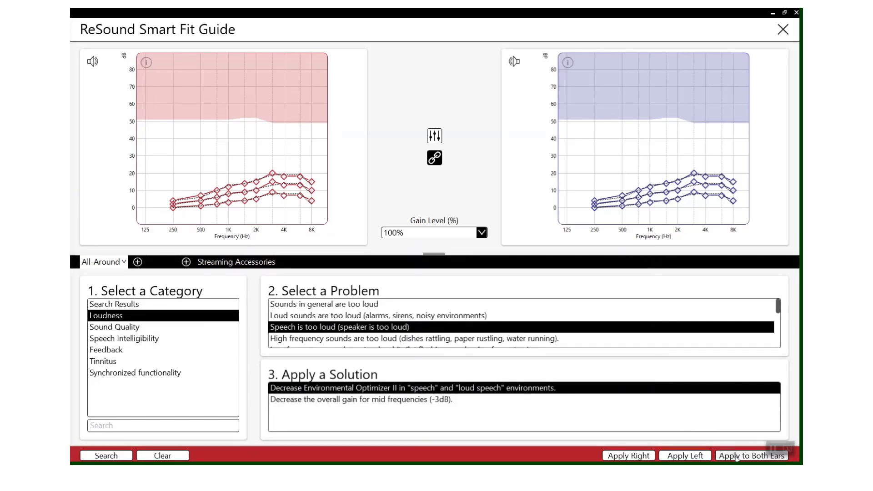
pyautogui.click(752, 456)
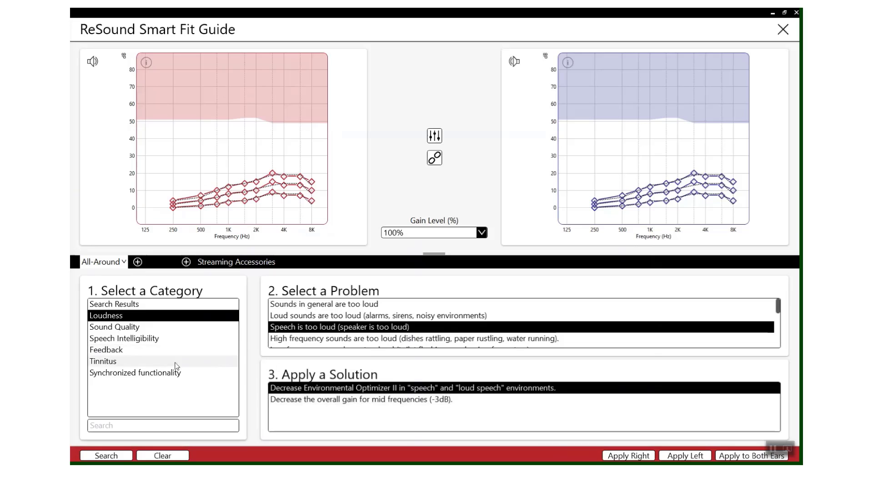
# Step: Look up the Speech Intelligibility problem "Understanding a speaker who is far away is difficult" and select its Micro, Mini, or Multi Mic solution
pyautogui.click(146, 341)
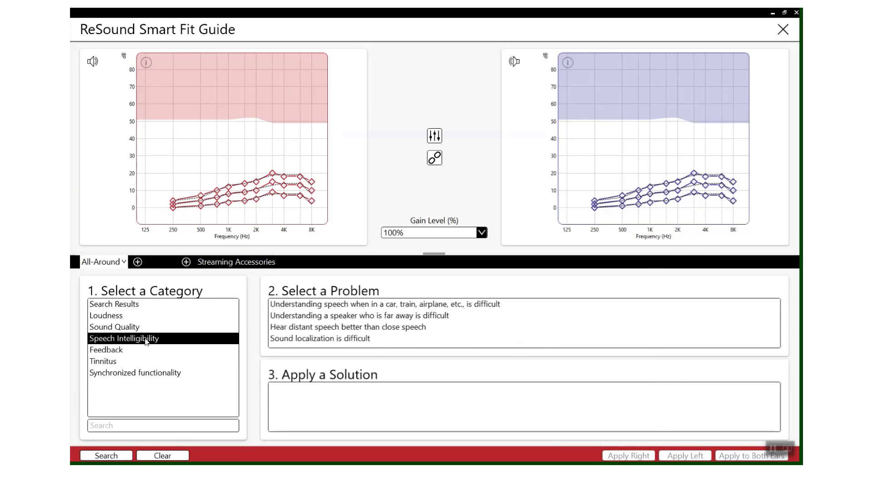
pyautogui.click(313, 320)
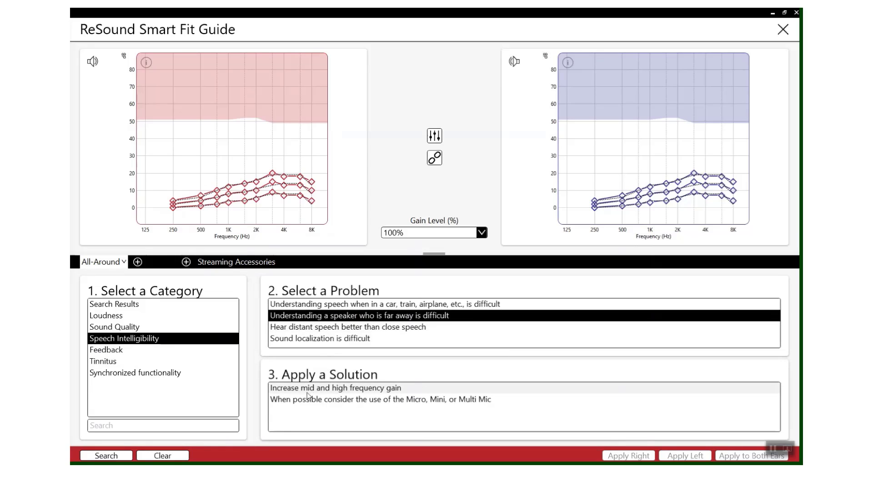
pyautogui.click(504, 399)
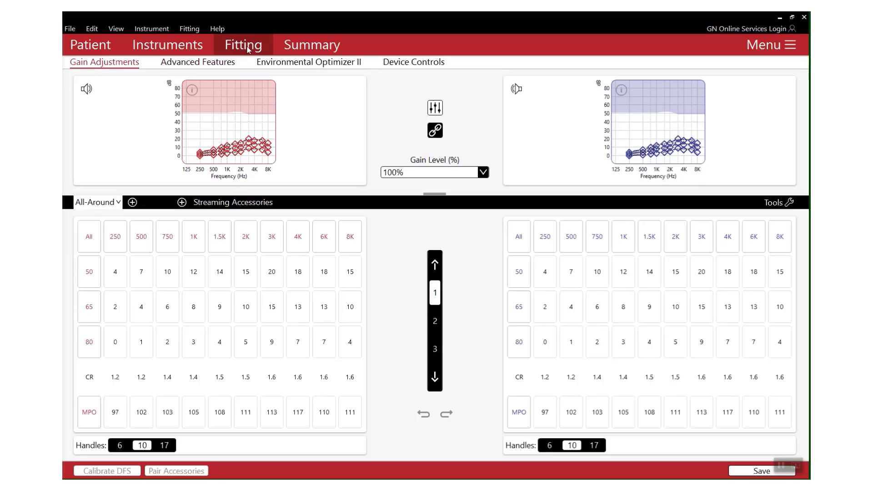
# Step: Set Speech (soft) in Environmental Optimizer II to 4 for both ears
pyautogui.click(298, 68)
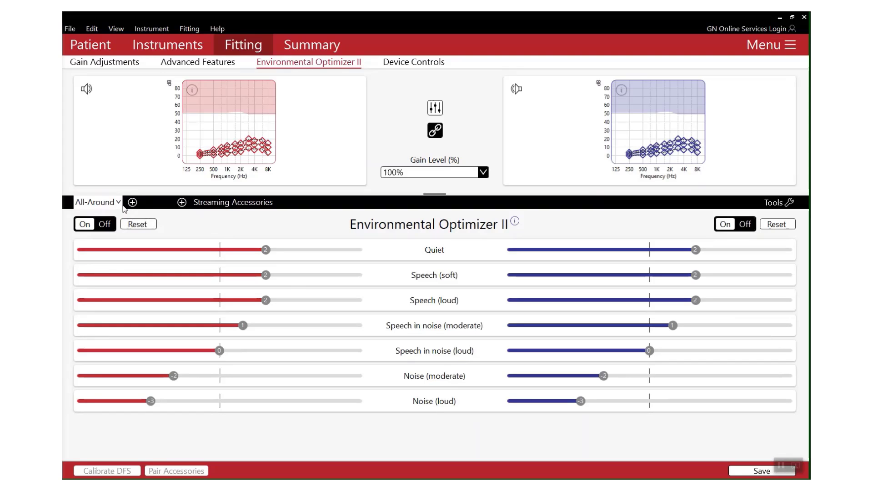
pyautogui.moveTo(115, 203)
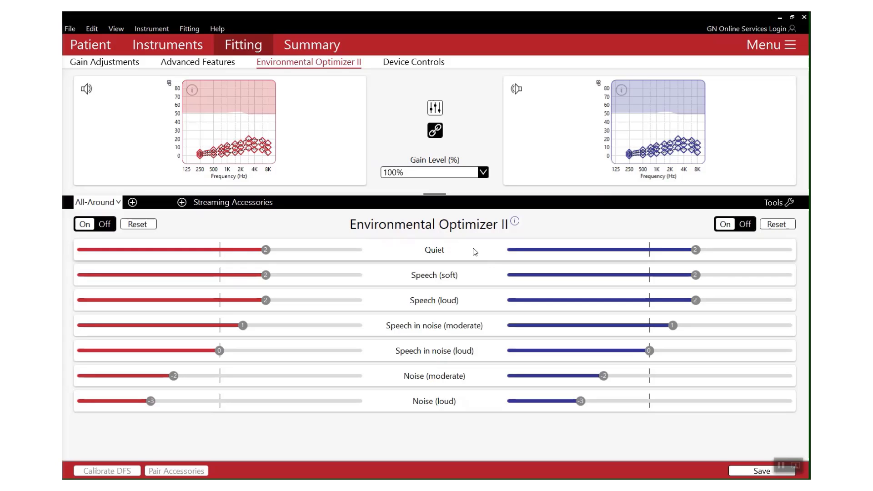
pyautogui.click(126, 69)
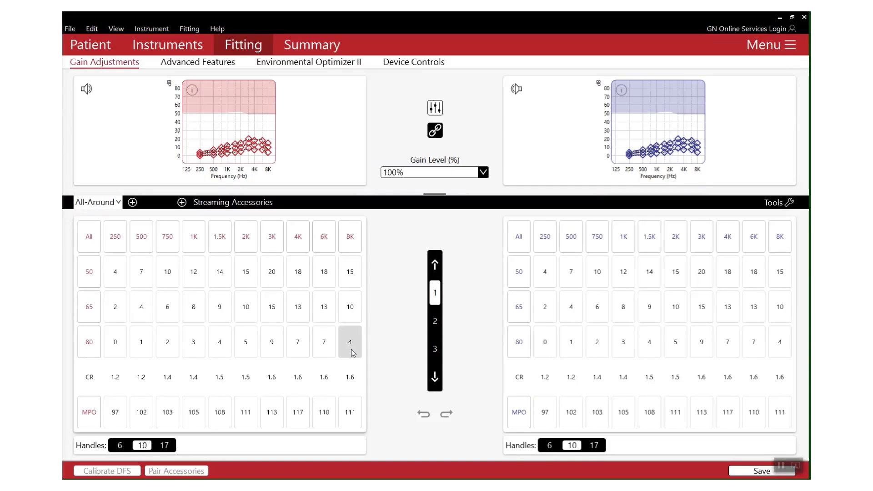
pyautogui.click(304, 65)
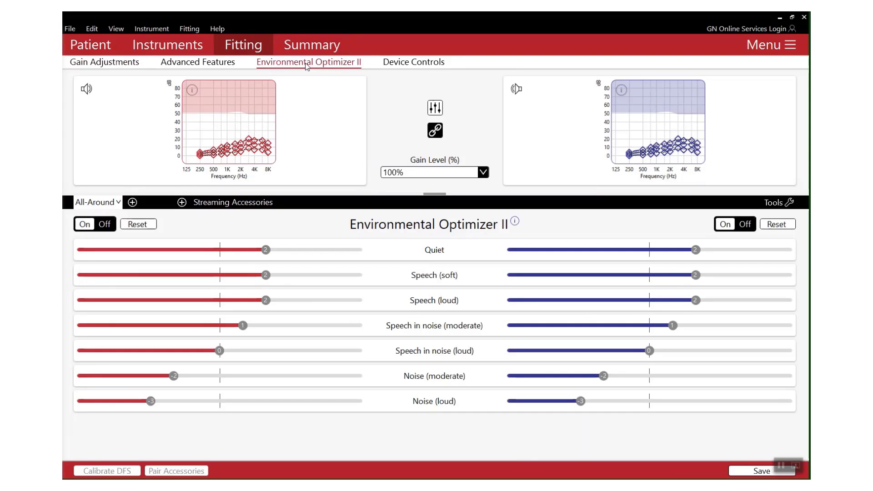
pyautogui.click(300, 278)
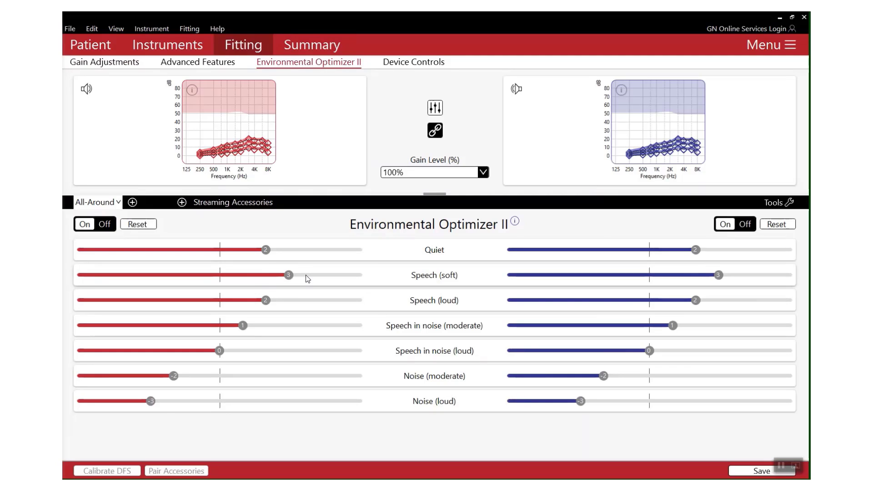
pyautogui.click(314, 276)
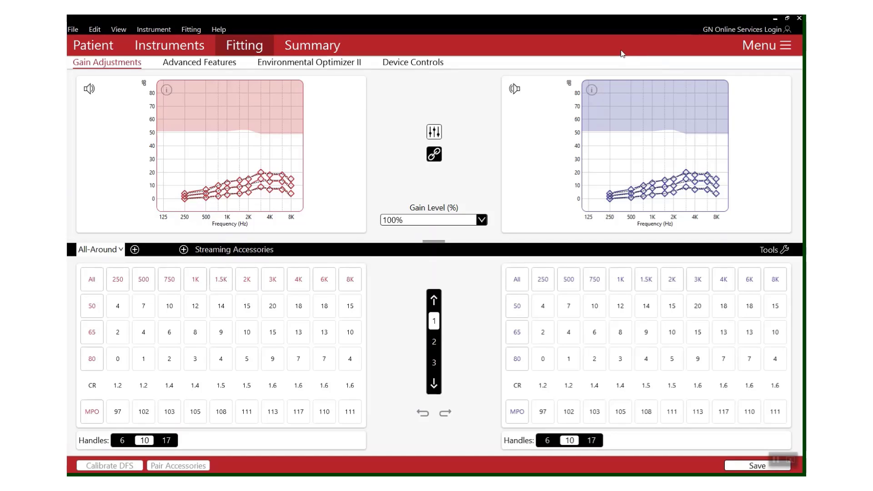
# Step: Set Speech in noise (moderate) and Speech in noise (loud) in Environmental Optimizer II to 2 for both ears
pyautogui.click(293, 68)
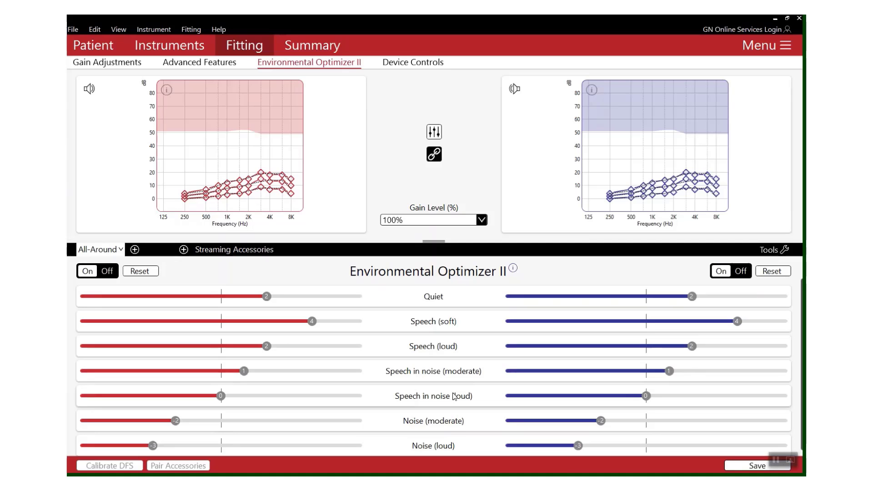
pyautogui.click(275, 375)
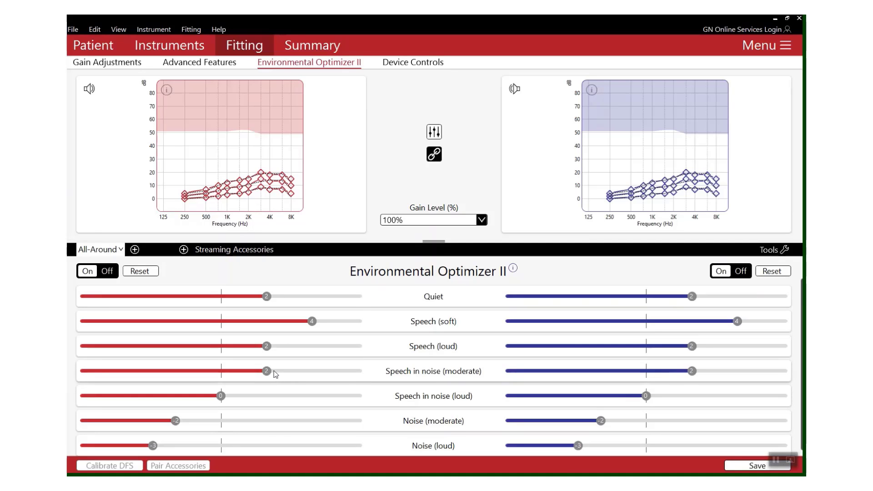
pyautogui.click(265, 397)
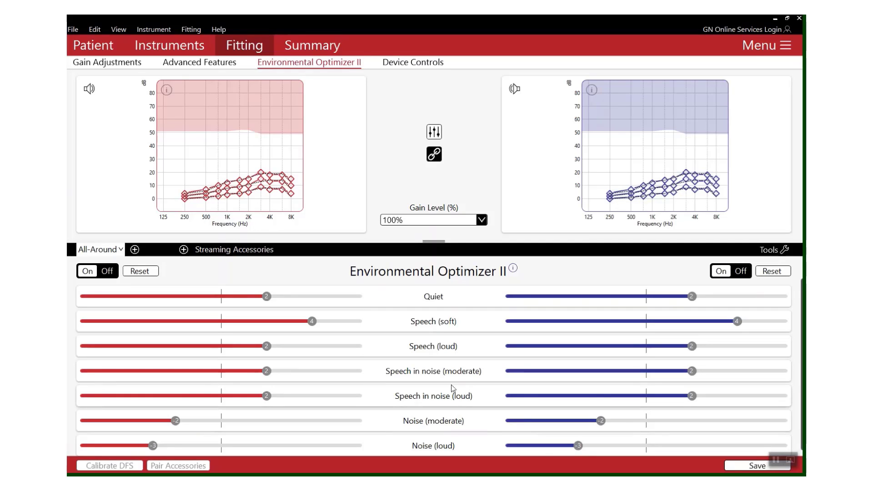
# Step: In the per-environment Noise Tracker II settings, set Speech in noise (moderate) to -8 and strengthen the reduction for Speech in noise (loud)
pyautogui.click(187, 64)
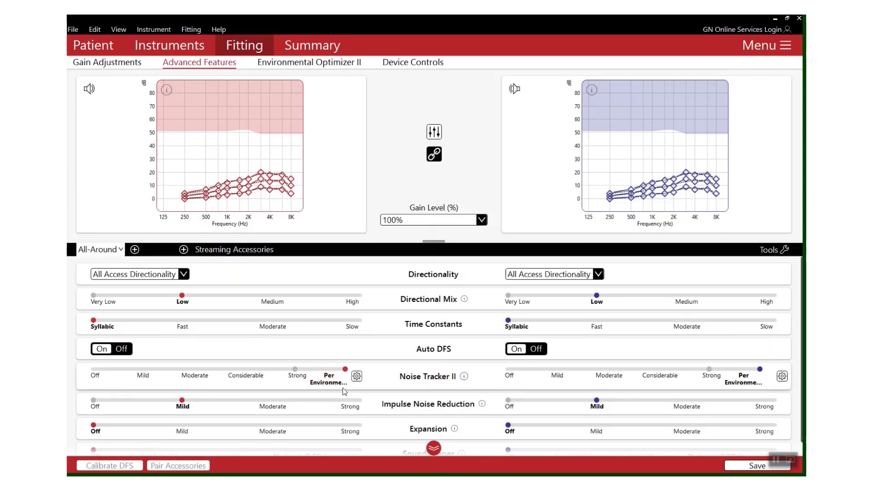
pyautogui.click(357, 377)
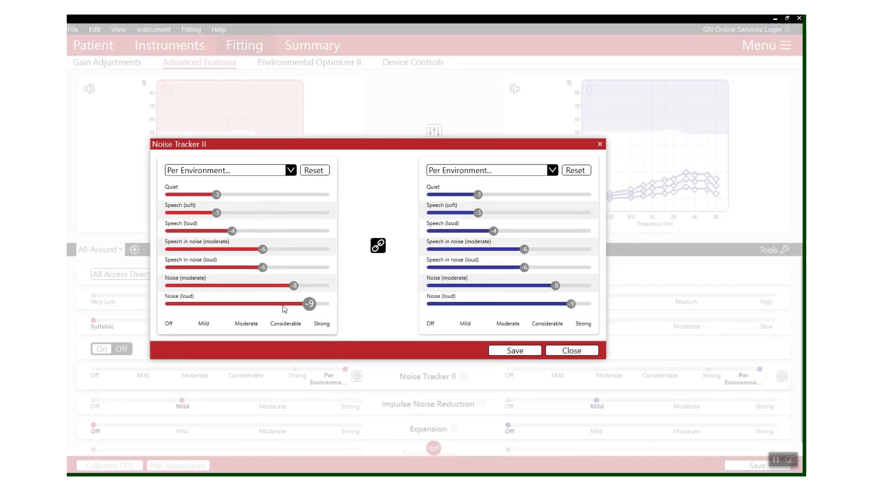
pyautogui.moveTo(285, 308)
pyautogui.moveTo(233, 270)
pyautogui.click(291, 252)
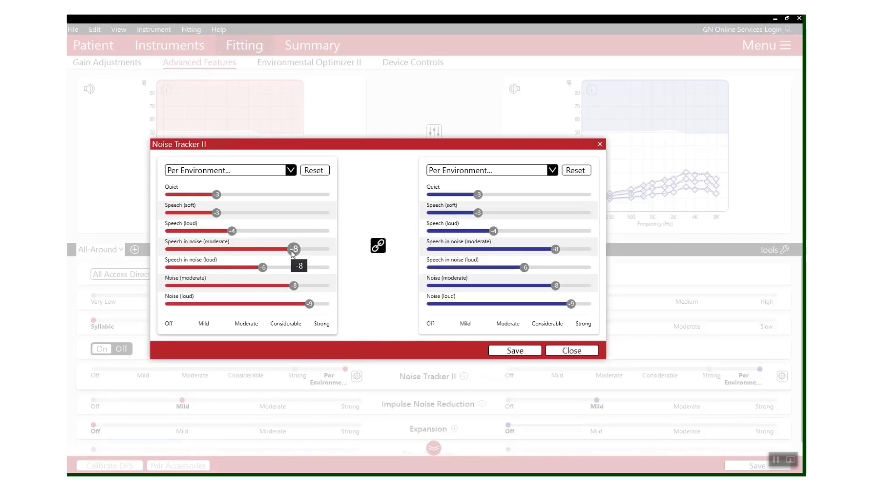
pyautogui.click(294, 267)
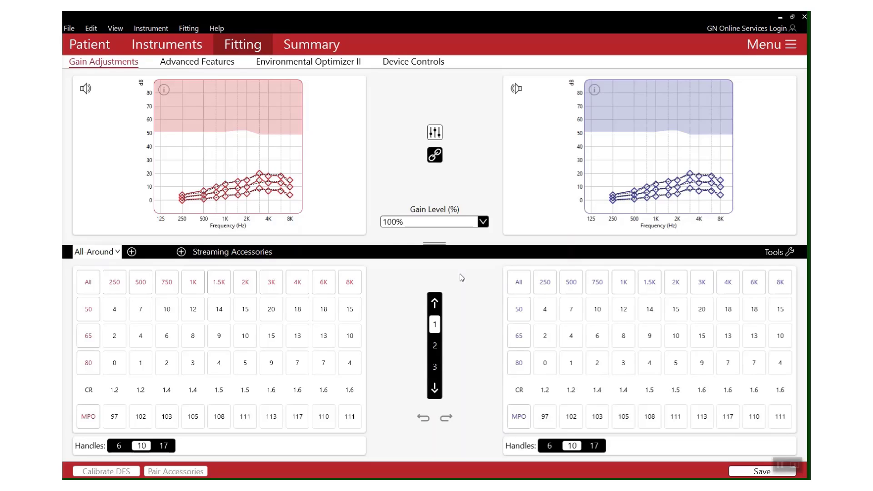
# Step: Open the Tinnitus Sound Generator settings and turn the generator on for both ears
pyautogui.click(771, 55)
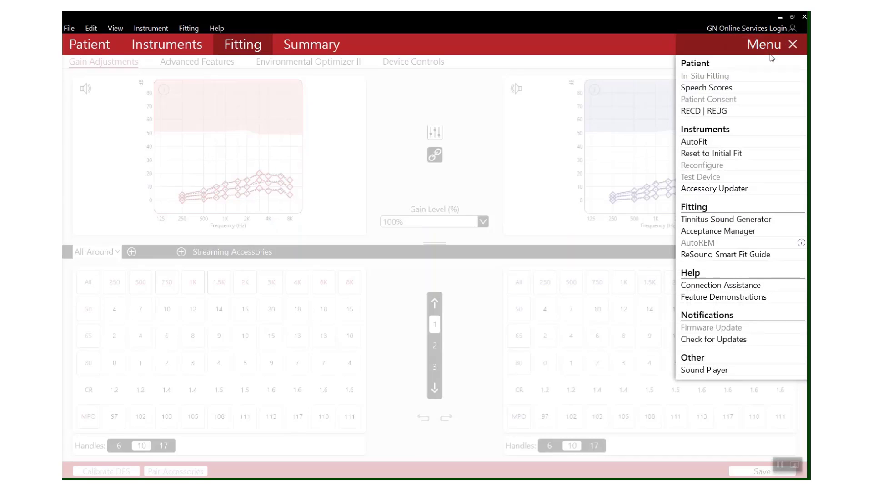
pyautogui.click(733, 220)
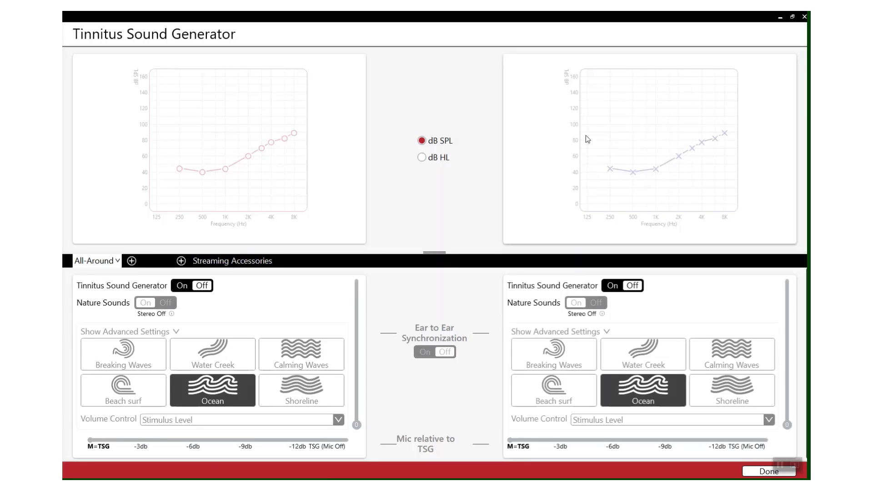
pyautogui.click(183, 289)
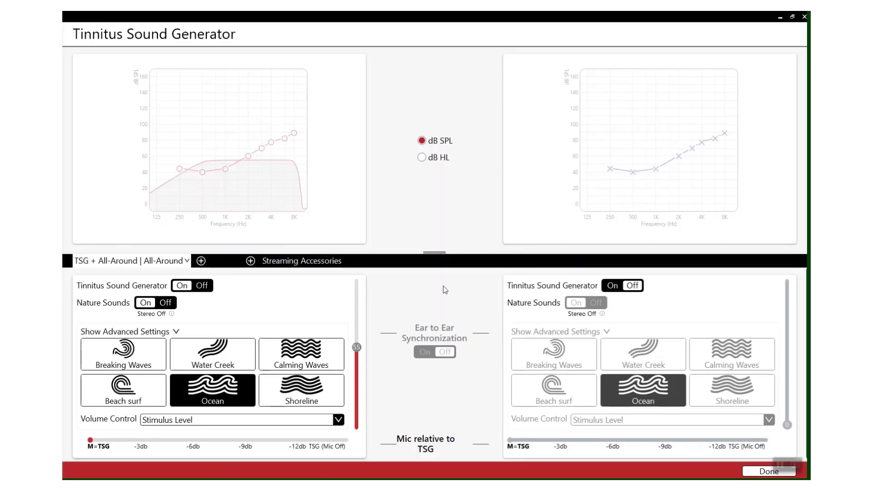
pyautogui.click(613, 286)
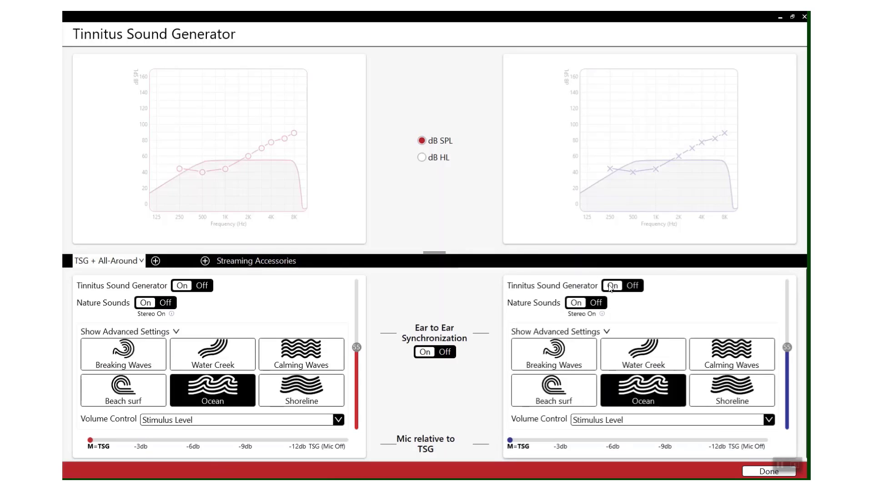
# Step: Turn off Nature Sounds for the right ear and check the available sound preset and volume control options
pyautogui.click(165, 304)
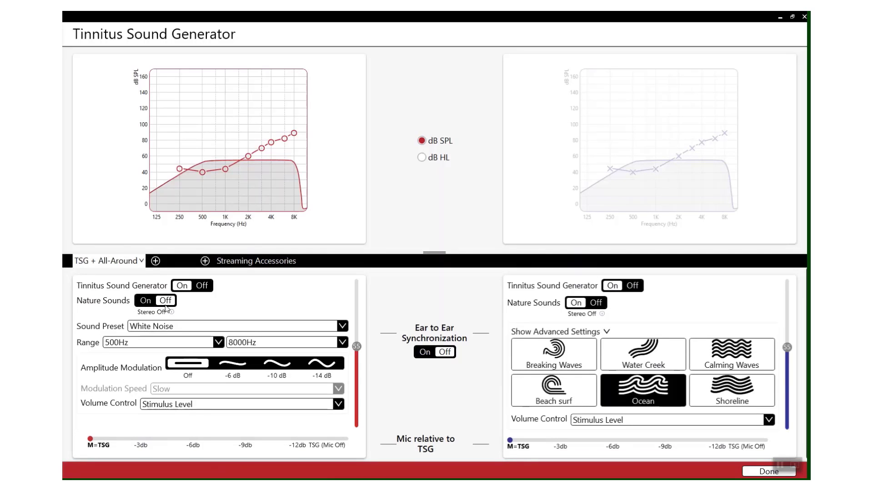
pyautogui.click(343, 327)
pyautogui.click(343, 327)
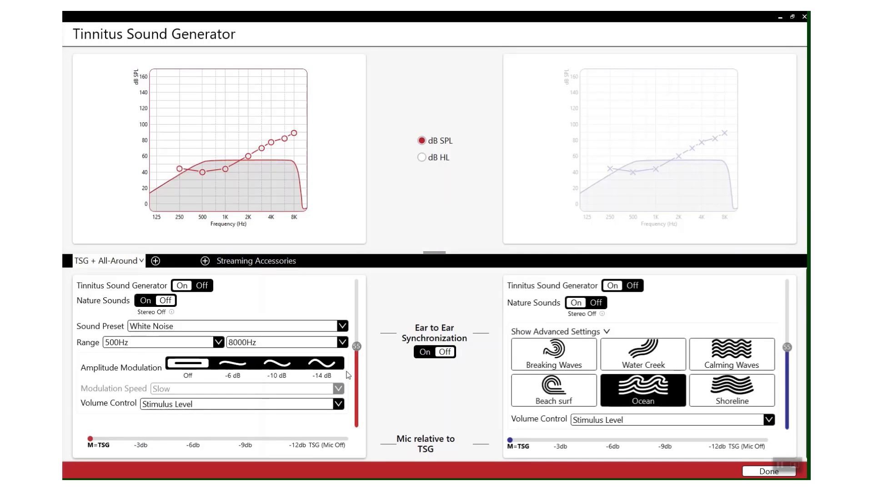
pyautogui.click(328, 405)
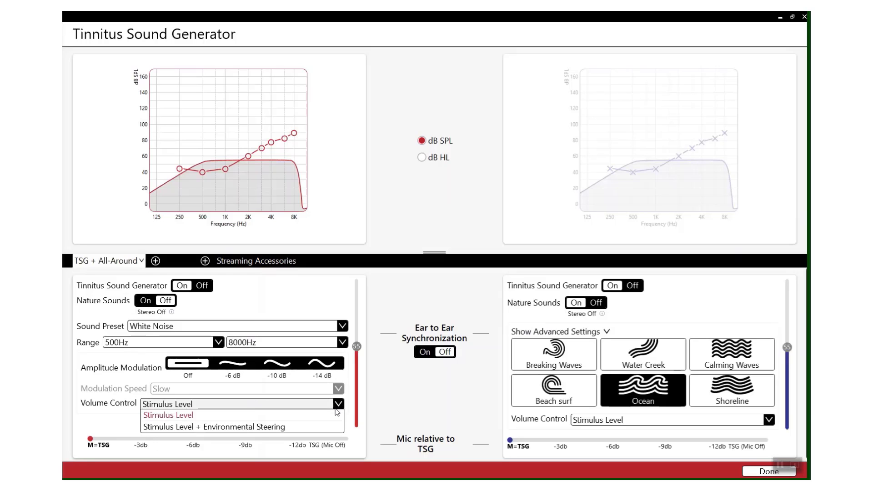
pyautogui.click(335, 410)
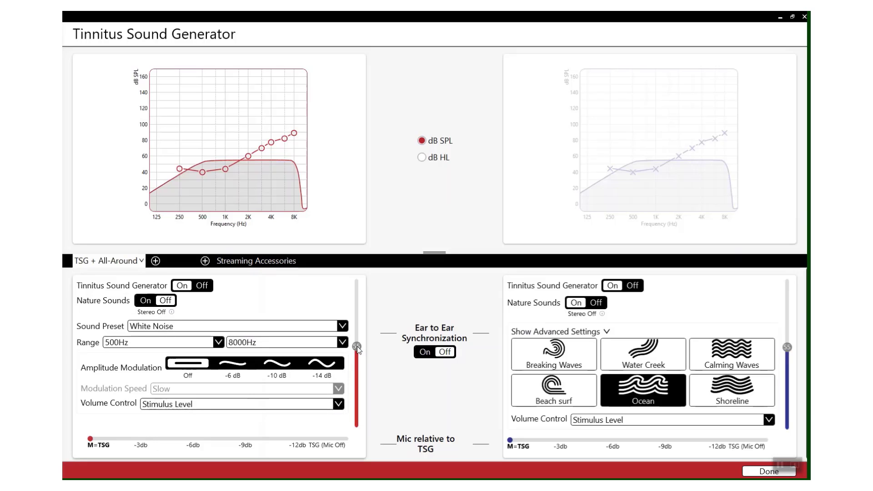
# Step: Raise the right ear's sound generator level to 70 and allow output above 70 dB SPL
pyautogui.moveTo(356, 346); pyautogui.dragTo(357, 326)
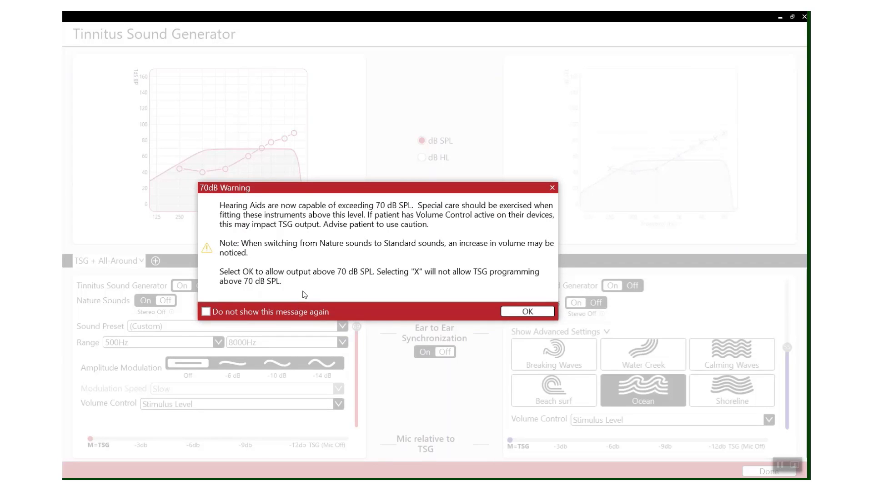
pyautogui.click(528, 312)
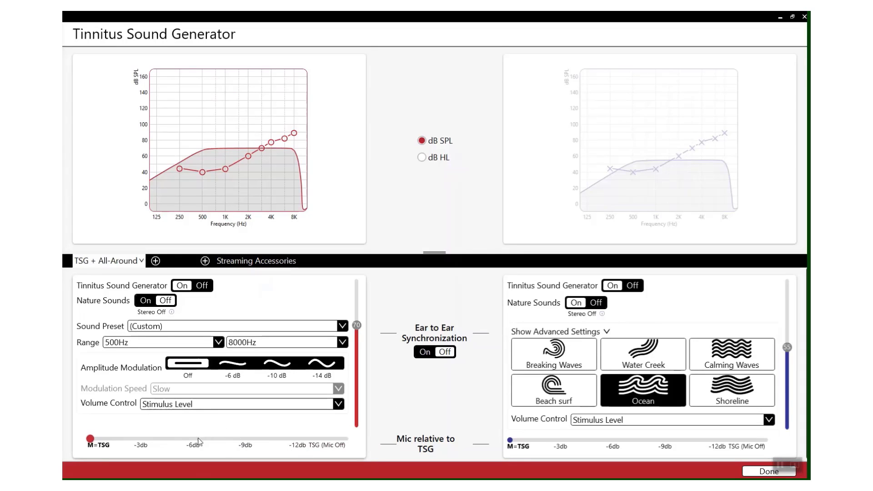
# Step: Try the right ear's microphone level relative to TSG at -3, -6 and -9 dB, and return it to M=TSG
pyautogui.click(144, 439)
pyautogui.click(195, 440)
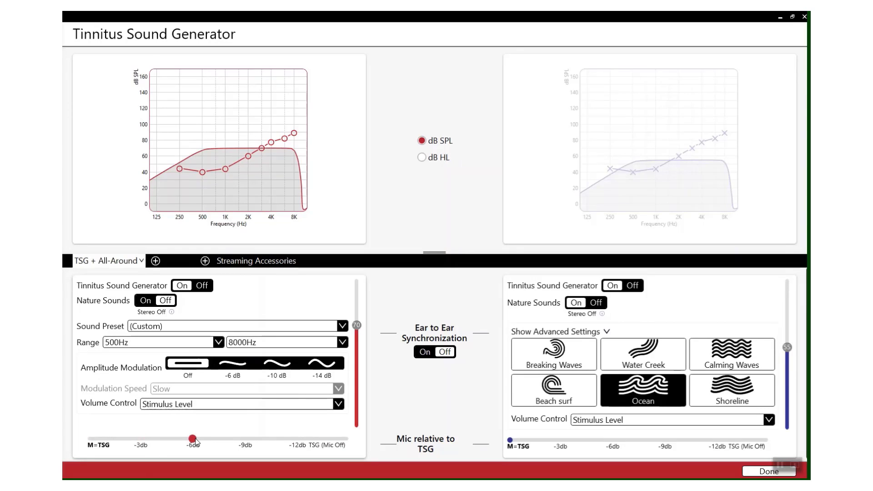
pyautogui.click(243, 440)
pyautogui.click(91, 440)
# Step: Check the right ear's volume control options and keep Stimulus Level selected
pyautogui.click(146, 405)
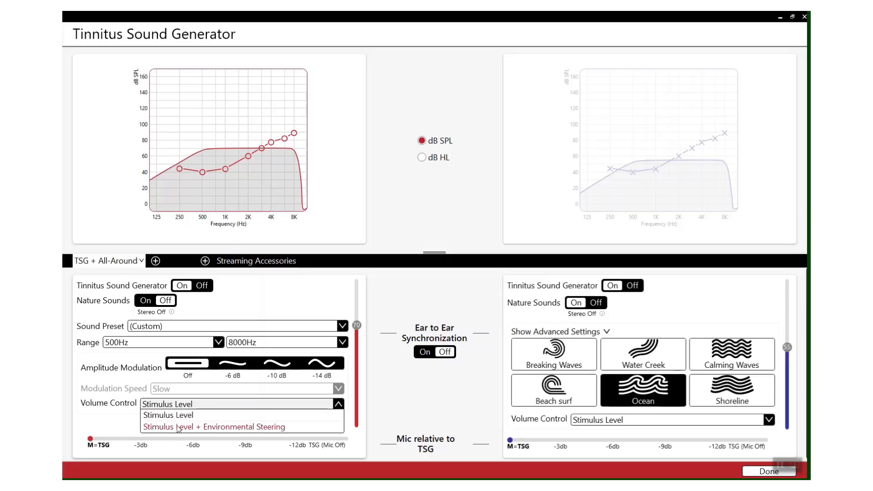
pyautogui.click(145, 414)
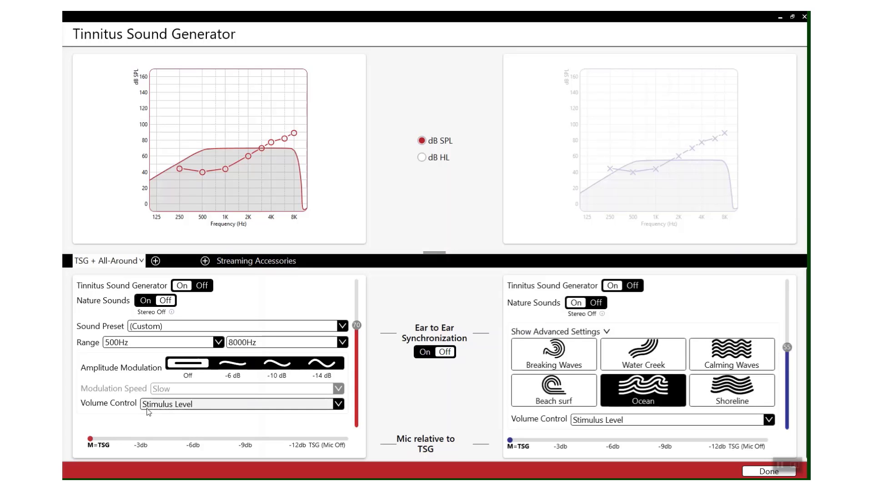
pyautogui.moveTo(780, 464)
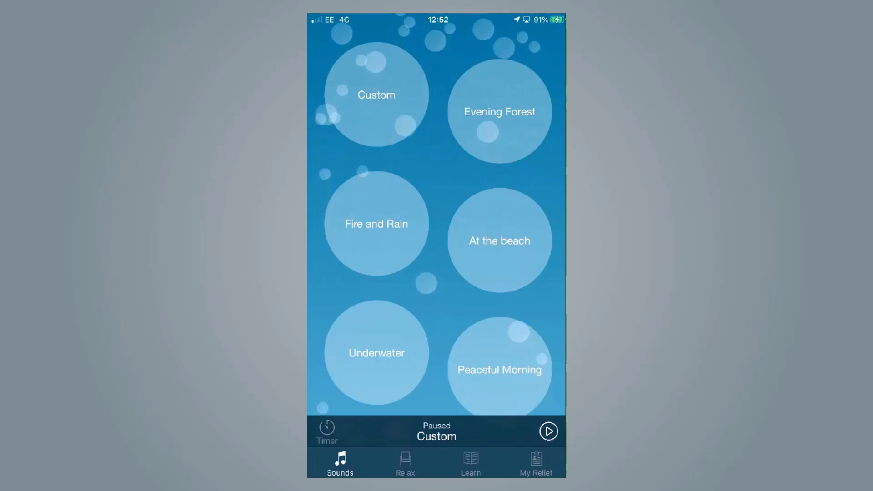
# Step: In the tinnitus relief phone app, preview the Evening Forest and Underwater soundscapes and pause playback
pyautogui.click(486, 119)
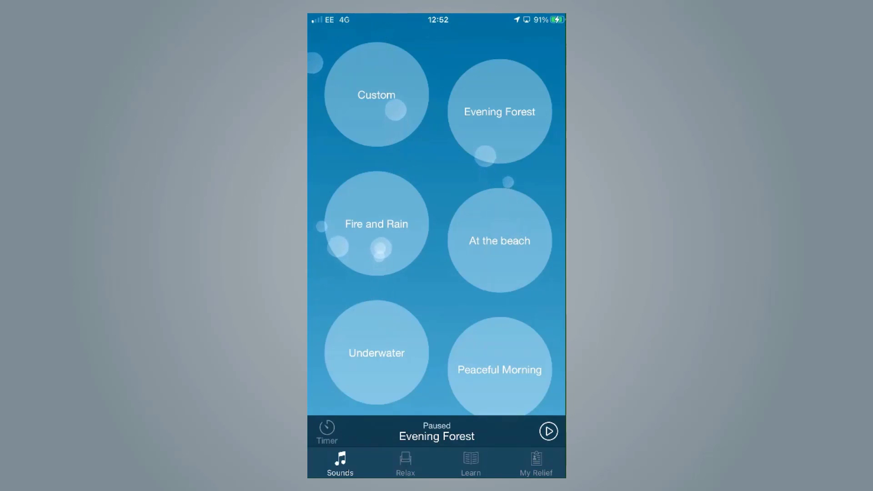
pyautogui.click(376, 353)
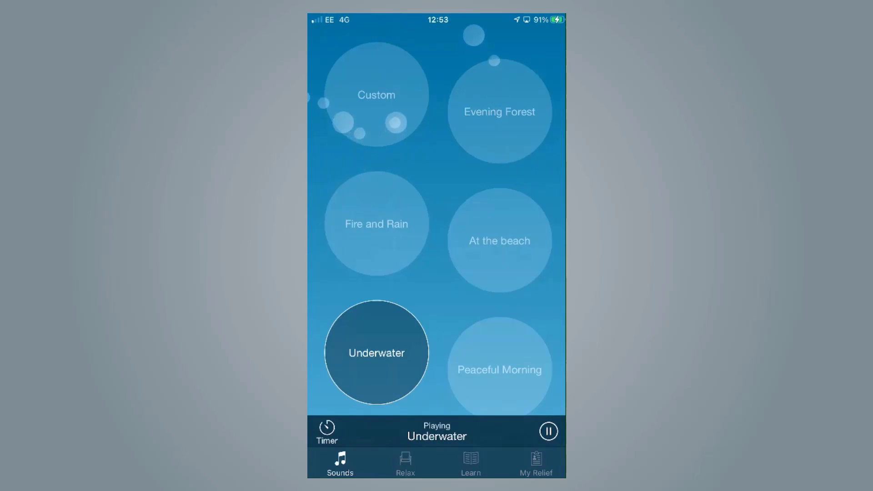
pyautogui.click(549, 431)
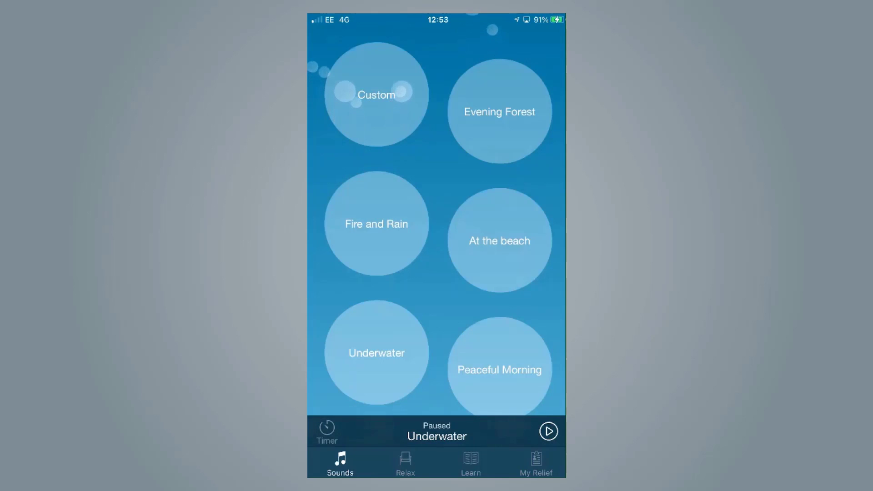
# Step: Create a new soundscape and name it Custom
pyautogui.scroll(-3, 437, 214)
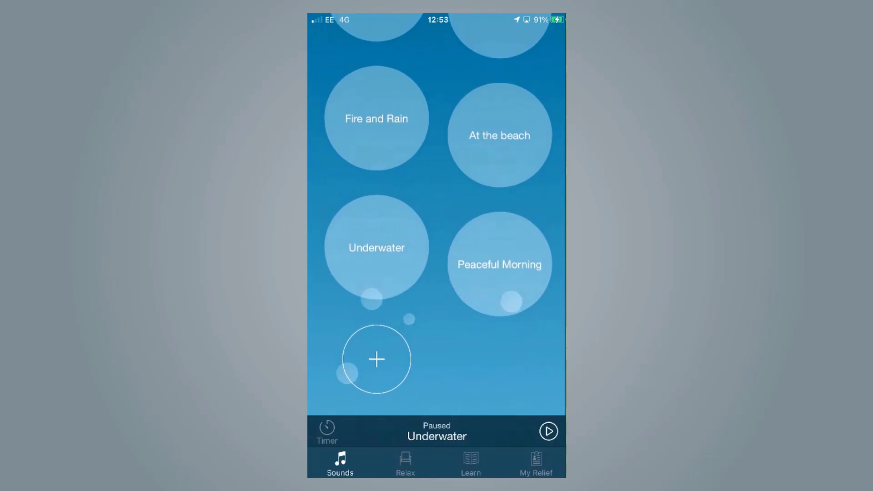
pyautogui.click(376, 348)
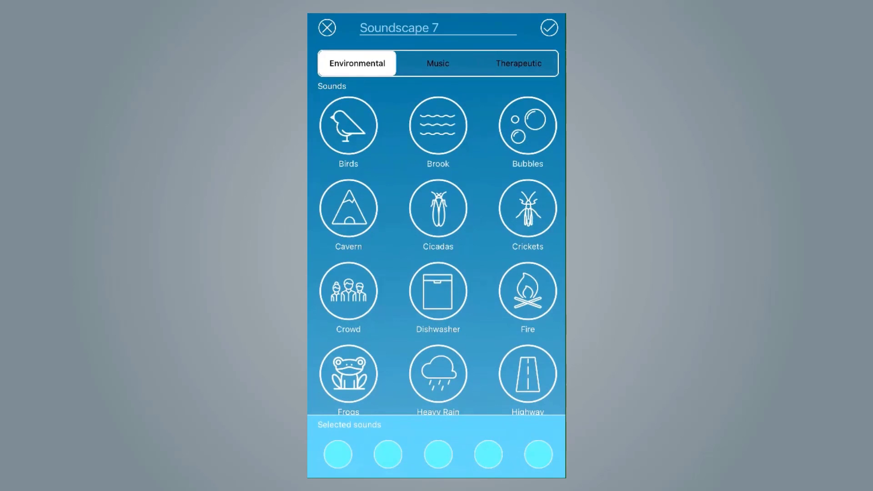
pyautogui.click(361, 28)
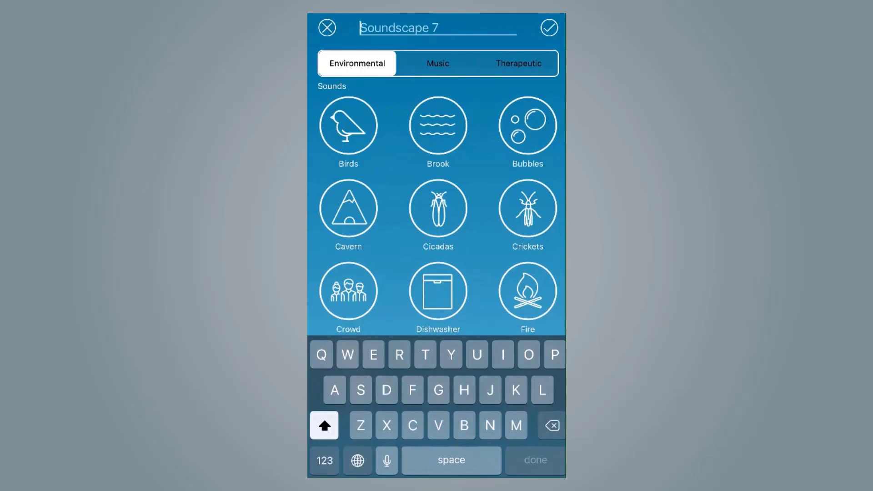
pyautogui.write('Custom')
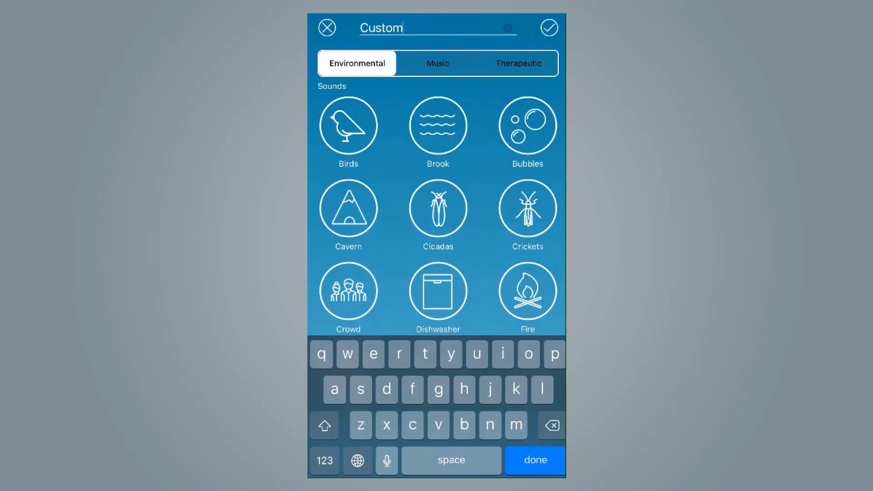
# Step: Browse the Environmental, Music and Therapeutic sounds, and add Cavern, Brook and Birds to the Custom soundscape
pyautogui.scroll(-10, 436, 205)
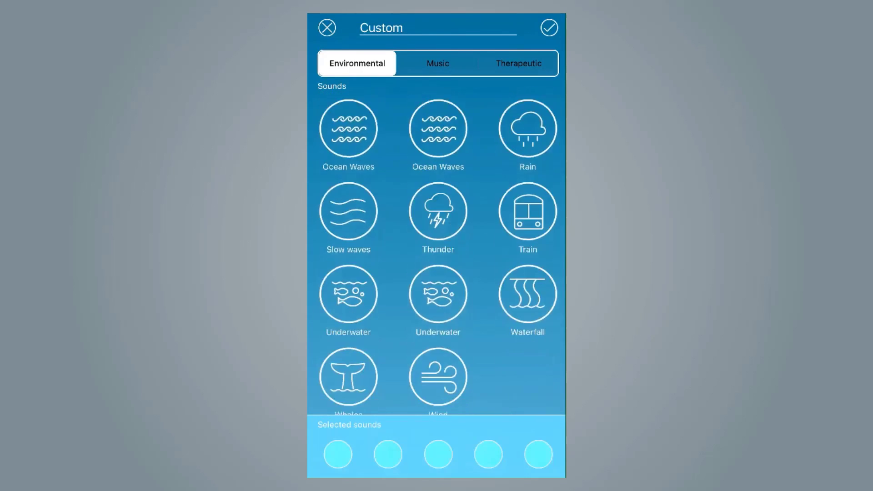
pyautogui.scroll(10, 437, 250)
pyautogui.click(438, 63)
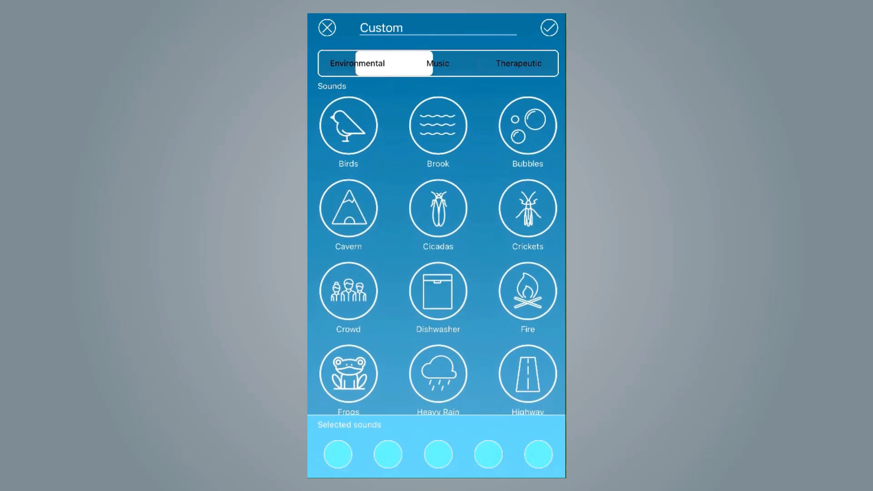
pyautogui.click(518, 63)
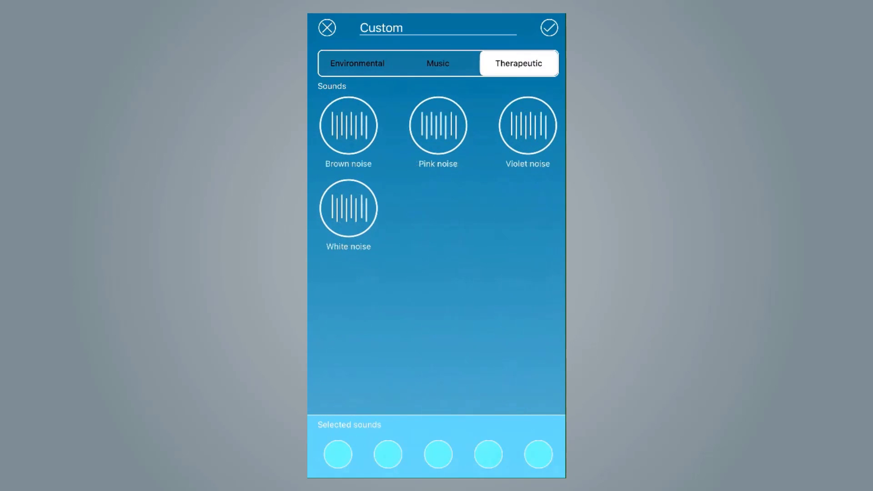
pyautogui.click(357, 63)
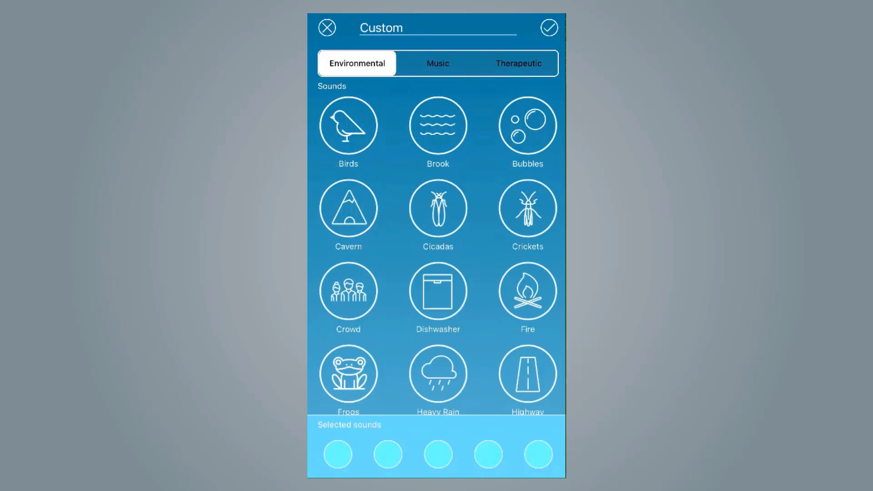
pyautogui.click(349, 208)
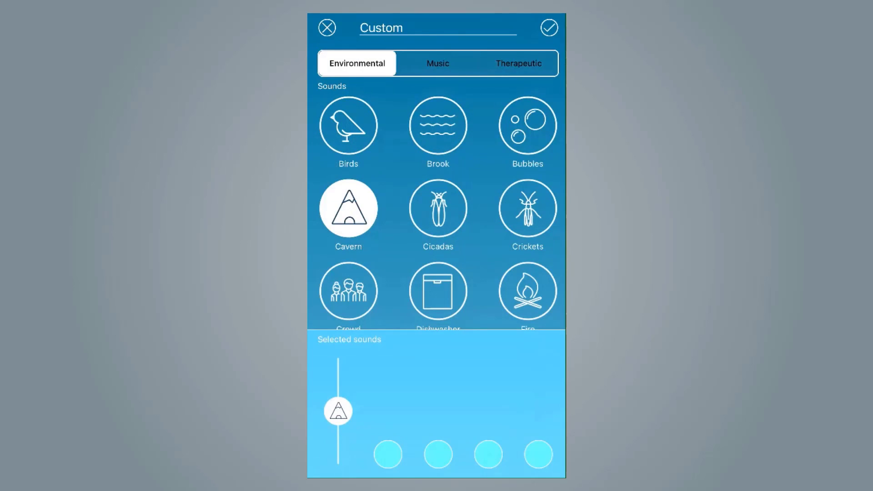
pyautogui.click(438, 126)
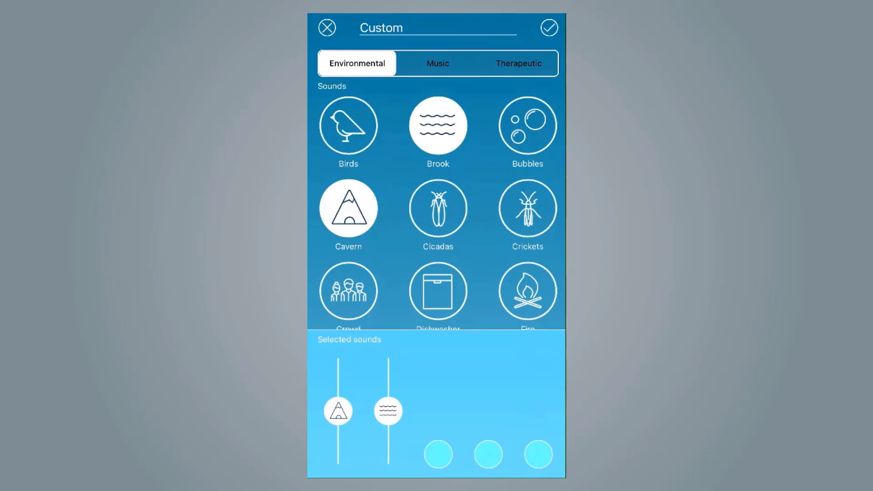
pyautogui.click(348, 125)
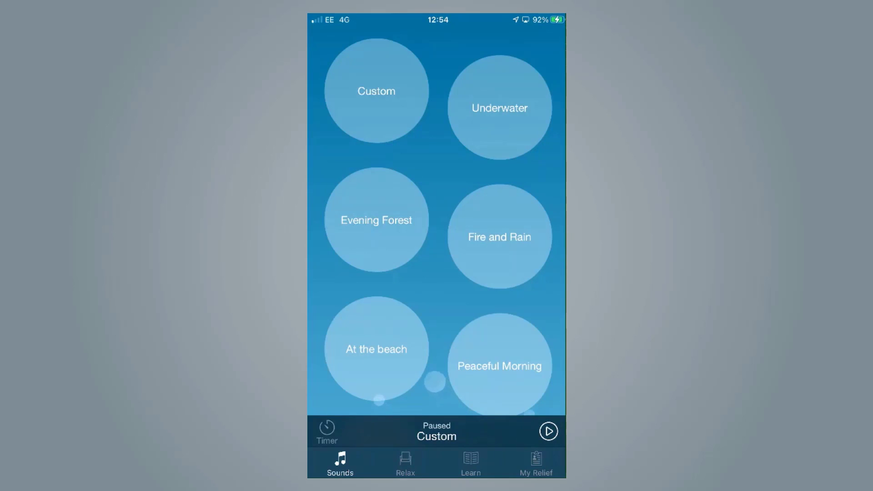
# Step: Play the Custom soundscape with a timer of 2 hours 1 minute, and pause it
pyautogui.click(376, 91)
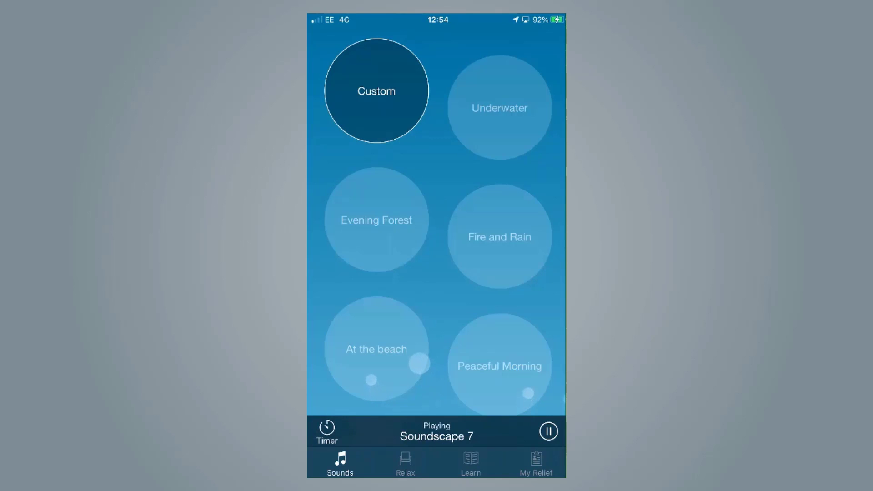
pyautogui.click(327, 432)
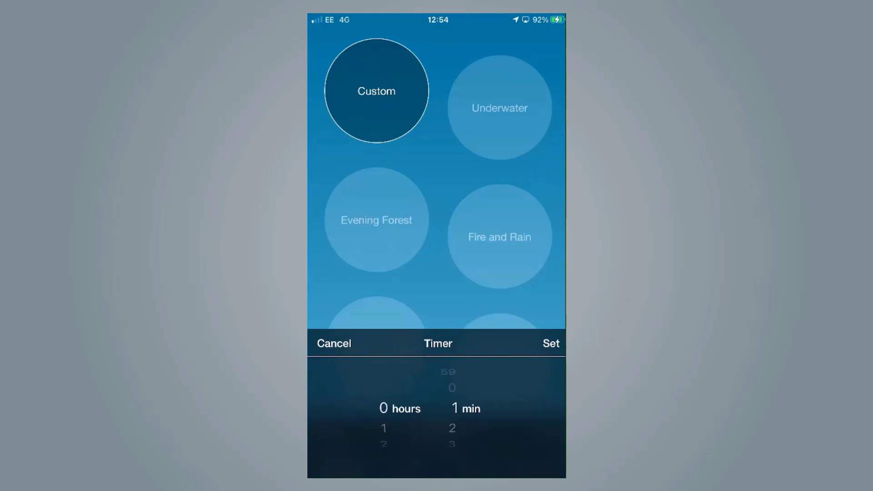
pyautogui.moveTo(384, 428); pyautogui.dragTo(384, 388)
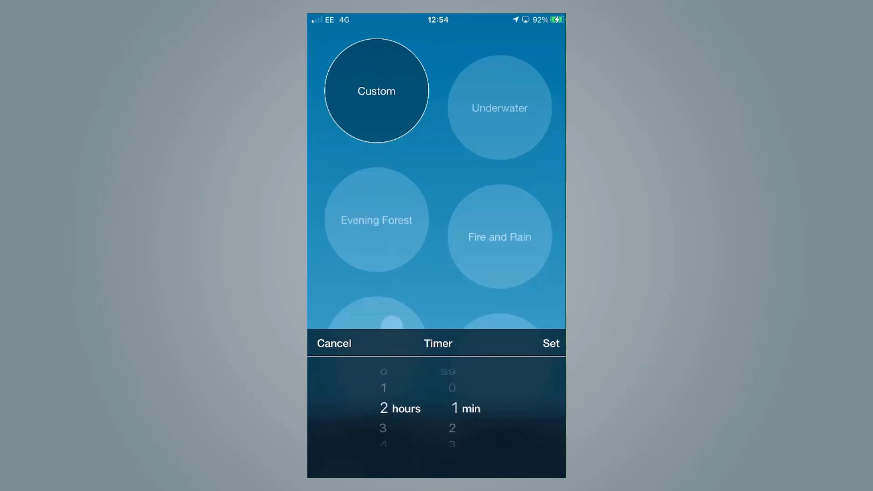
pyautogui.click(551, 344)
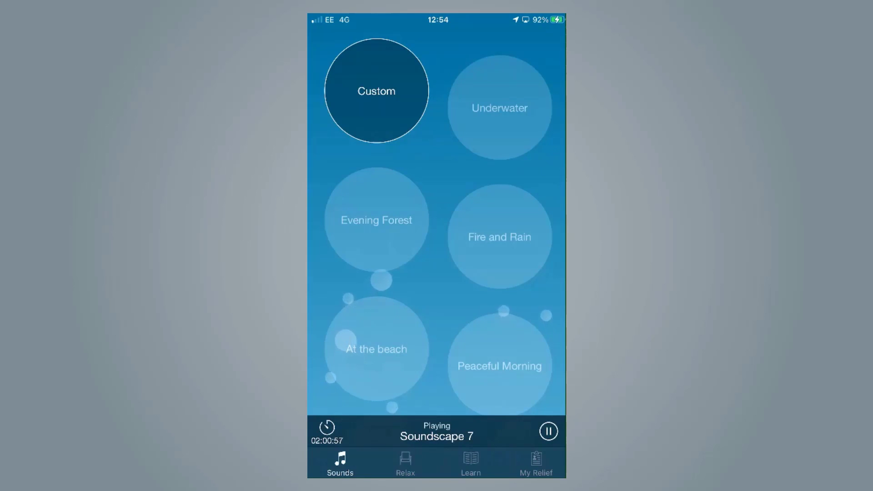
pyautogui.click(549, 431)
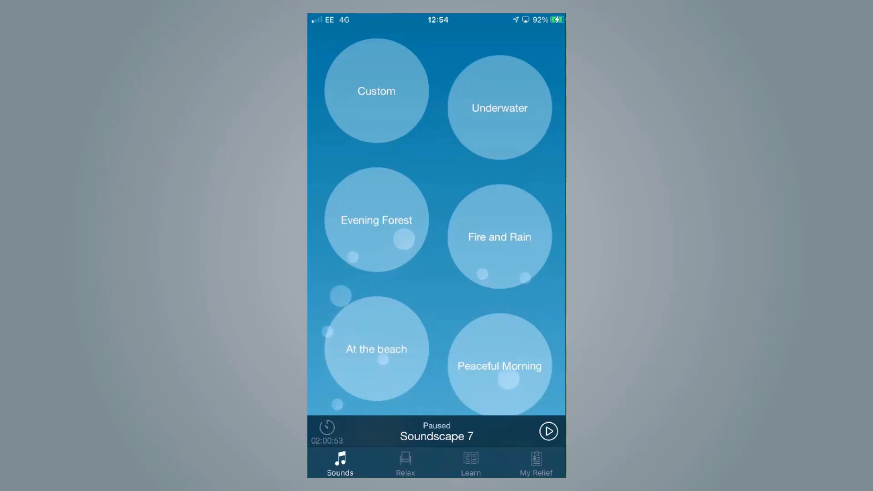
# Step: Look through the guided meditations and the Deep Breathing exercise among the relaxation content
pyautogui.click(405, 463)
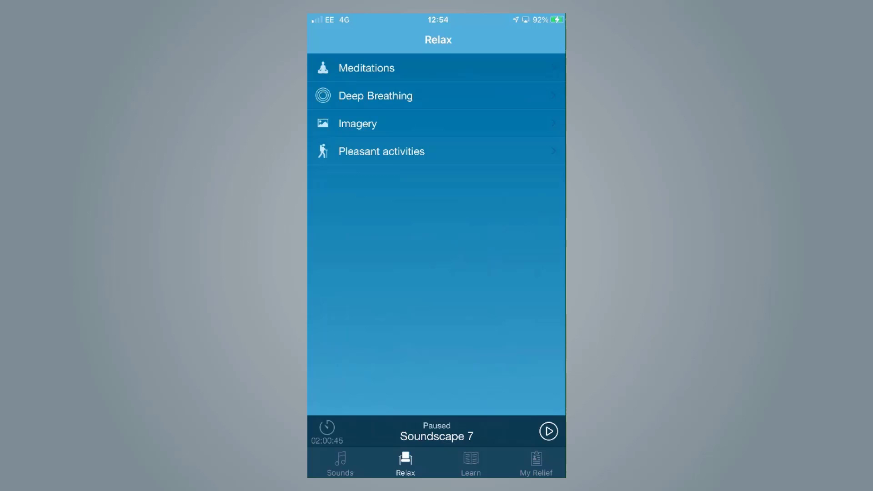
pyautogui.click(367, 68)
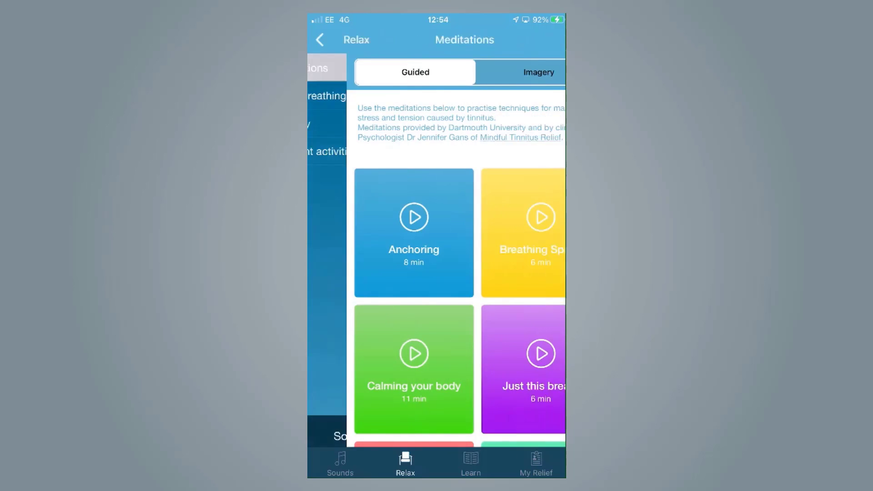
pyautogui.scroll(-5, 438, 269)
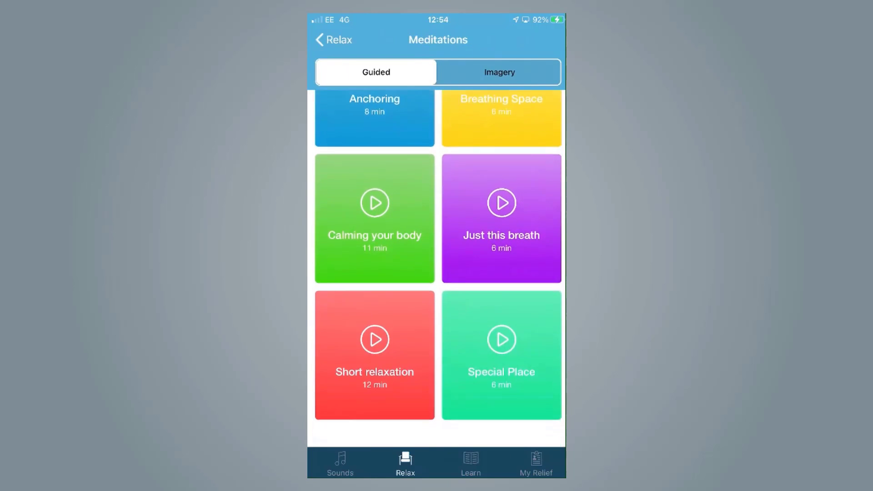
pyautogui.scroll(4, 438, 268)
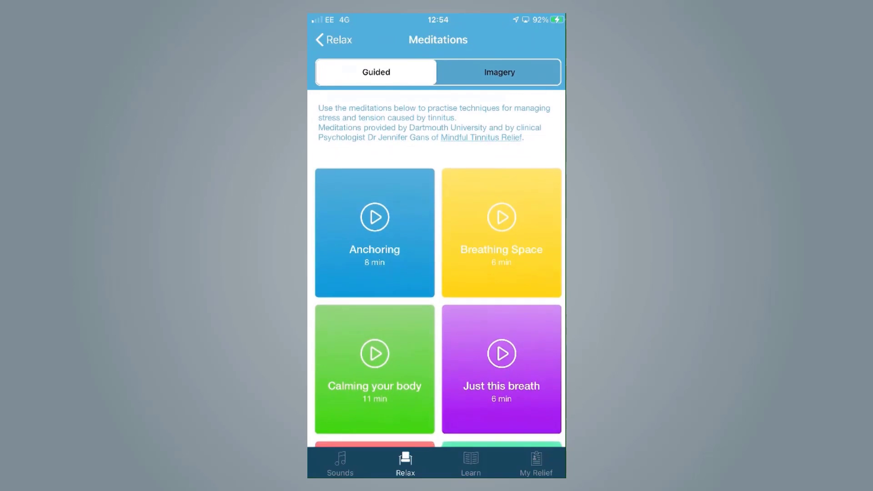
pyautogui.click(333, 39)
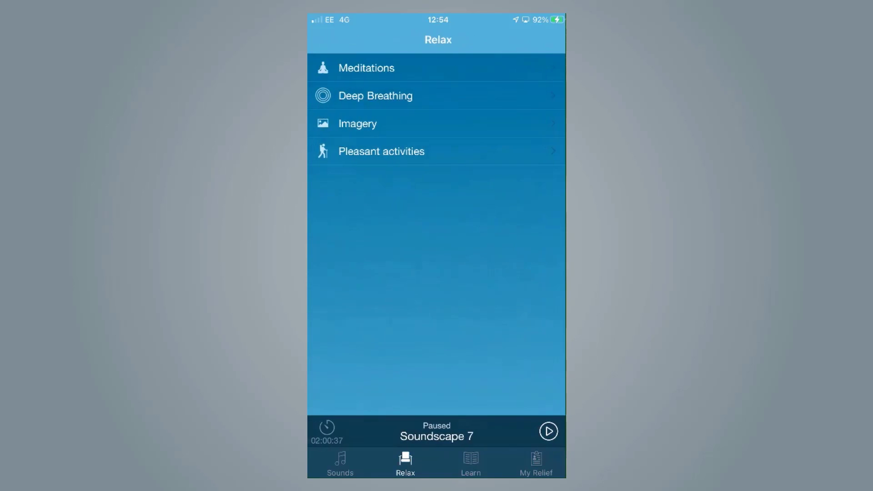
pyautogui.click(376, 96)
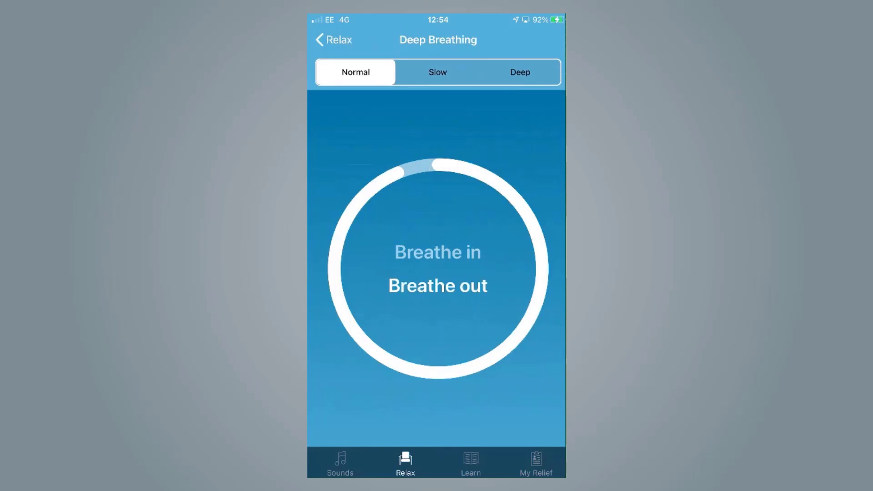
pyautogui.click(333, 39)
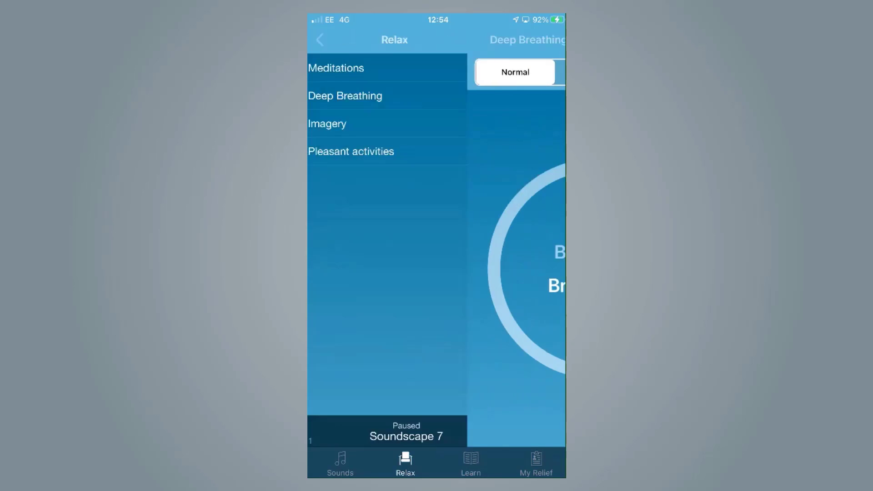
# Step: View the Learn topics and the My Relief overview, and return to the soundscape list
pyautogui.click(471, 463)
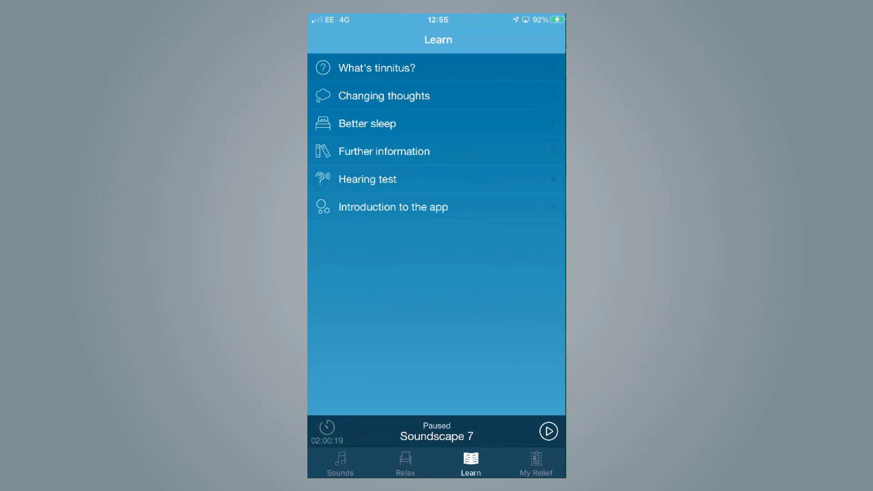
pyautogui.click(536, 464)
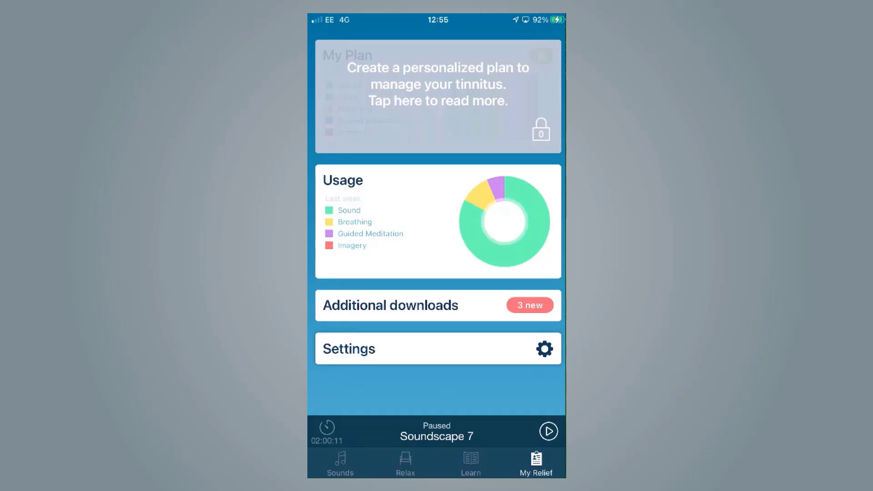
pyautogui.click(340, 464)
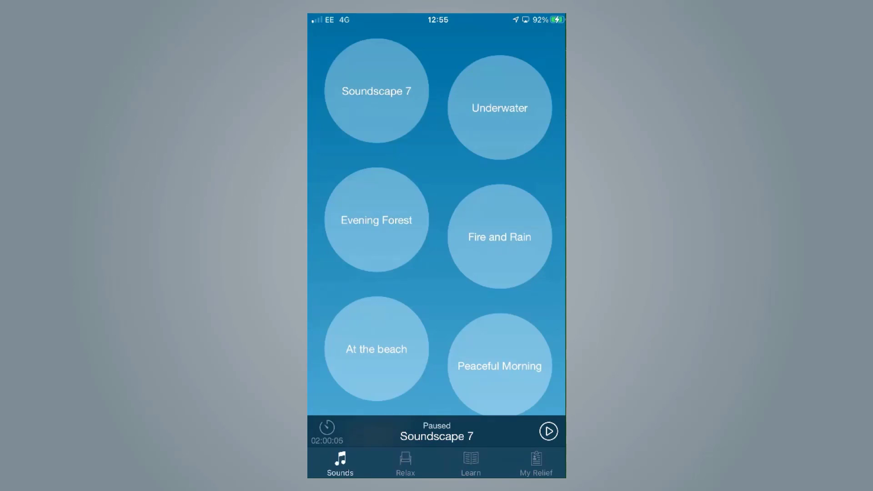